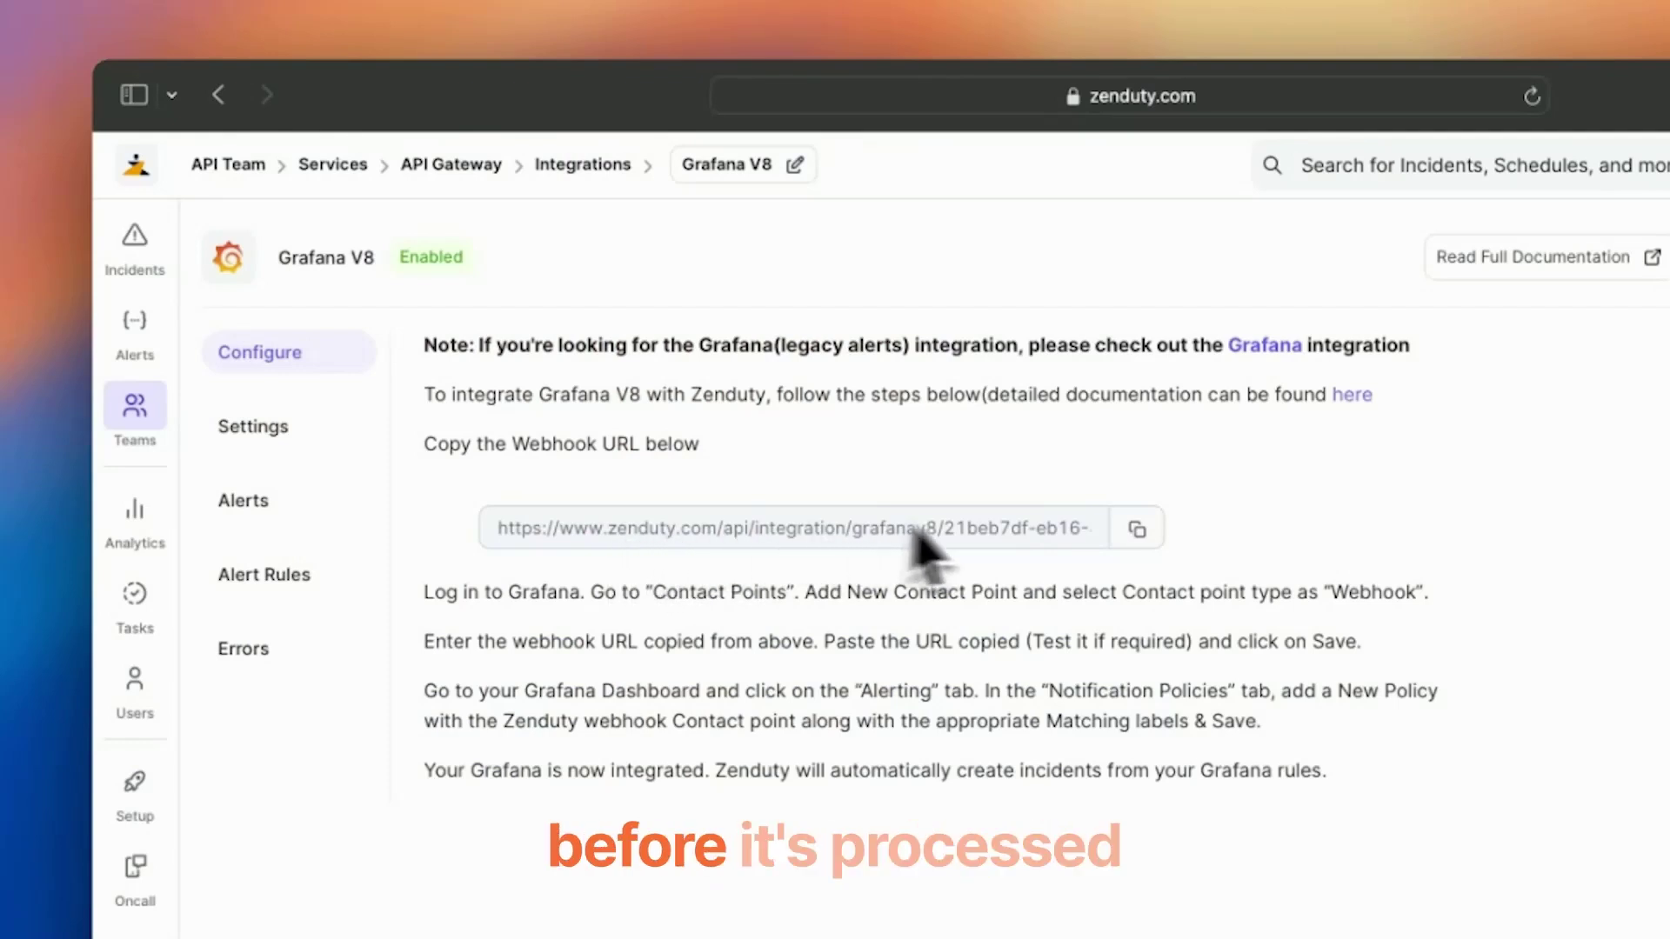
- Create a new alert rule with the condition Message contains 'stripe'
click(336, 577)
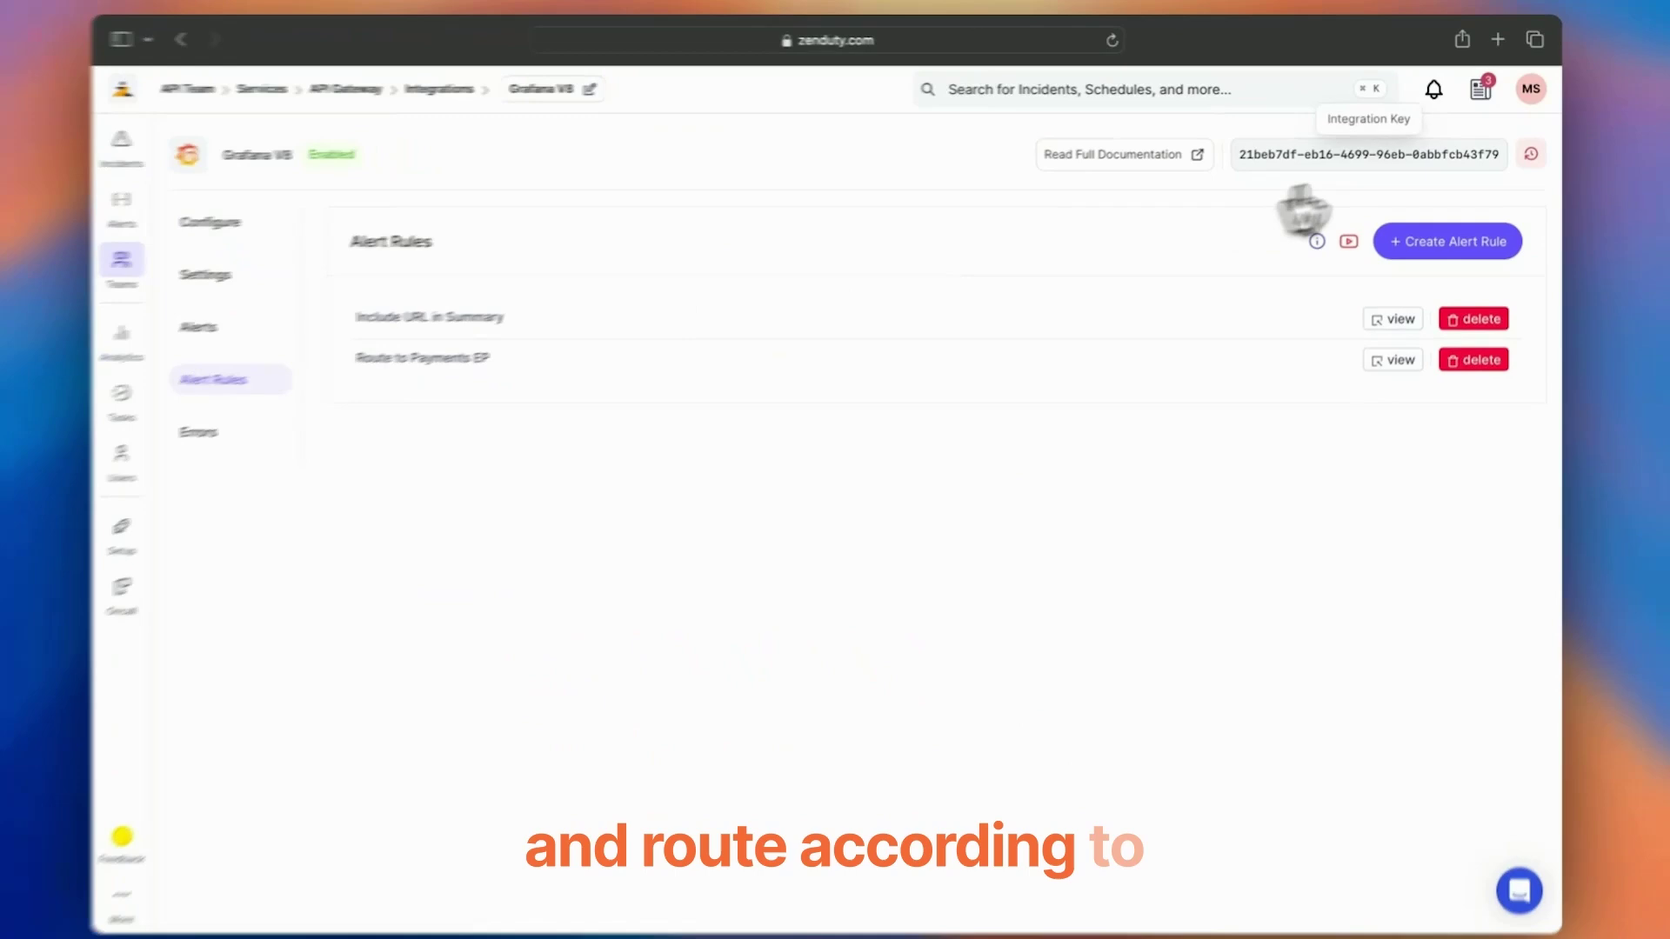
click(1442, 242)
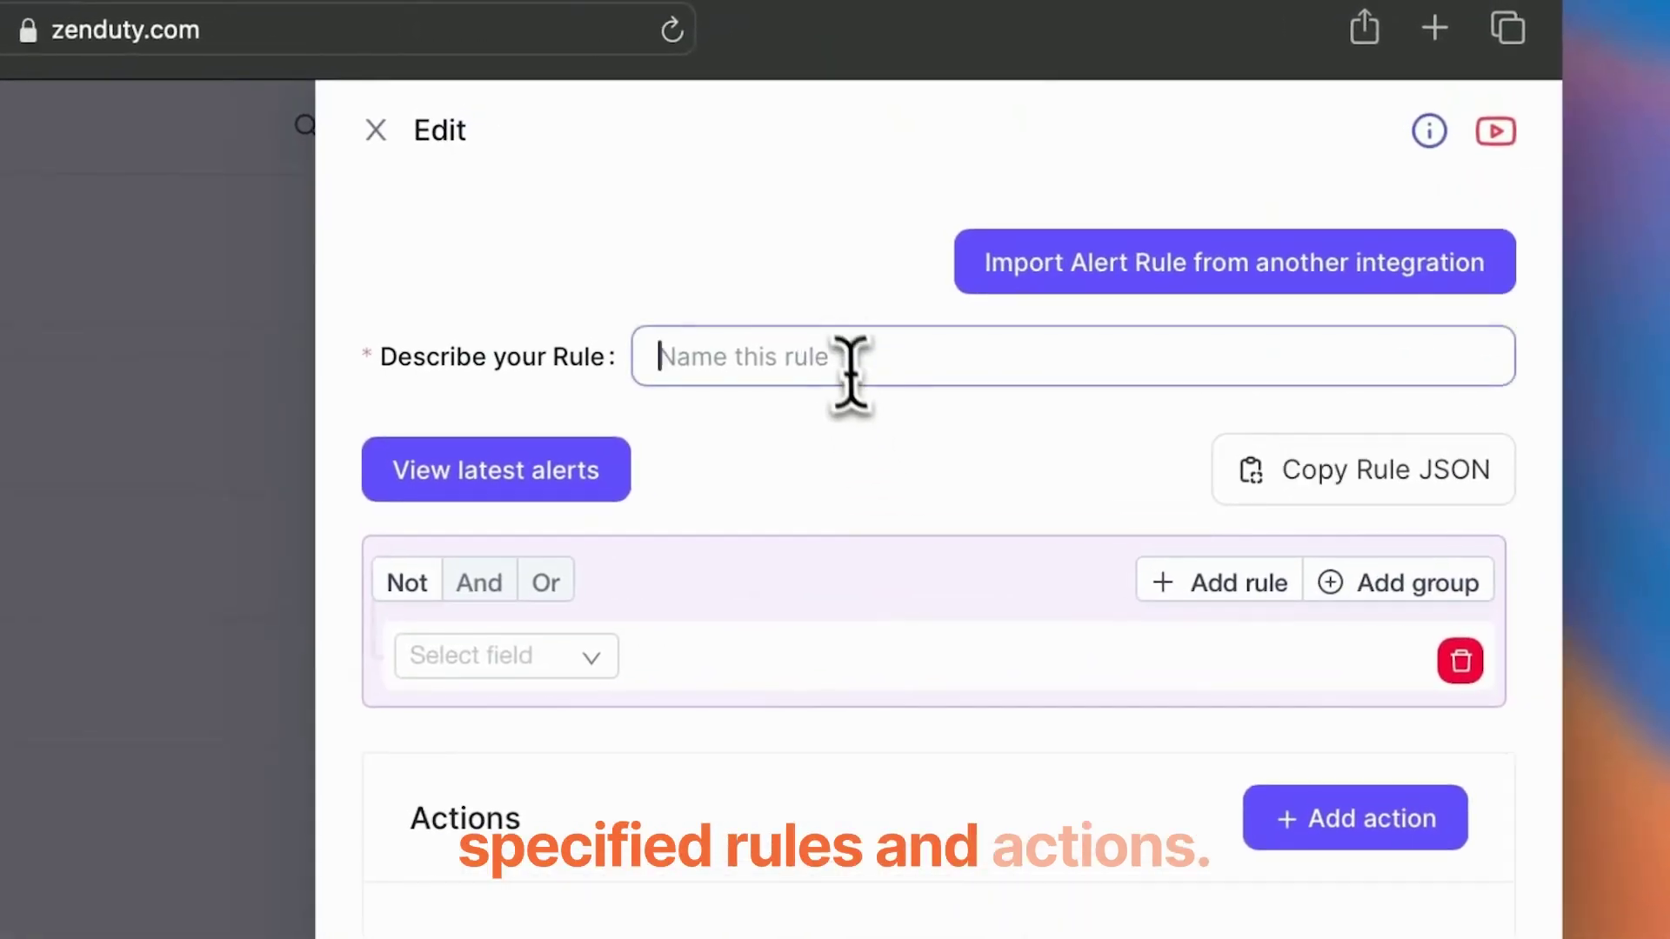
text(Route to Payments EP)
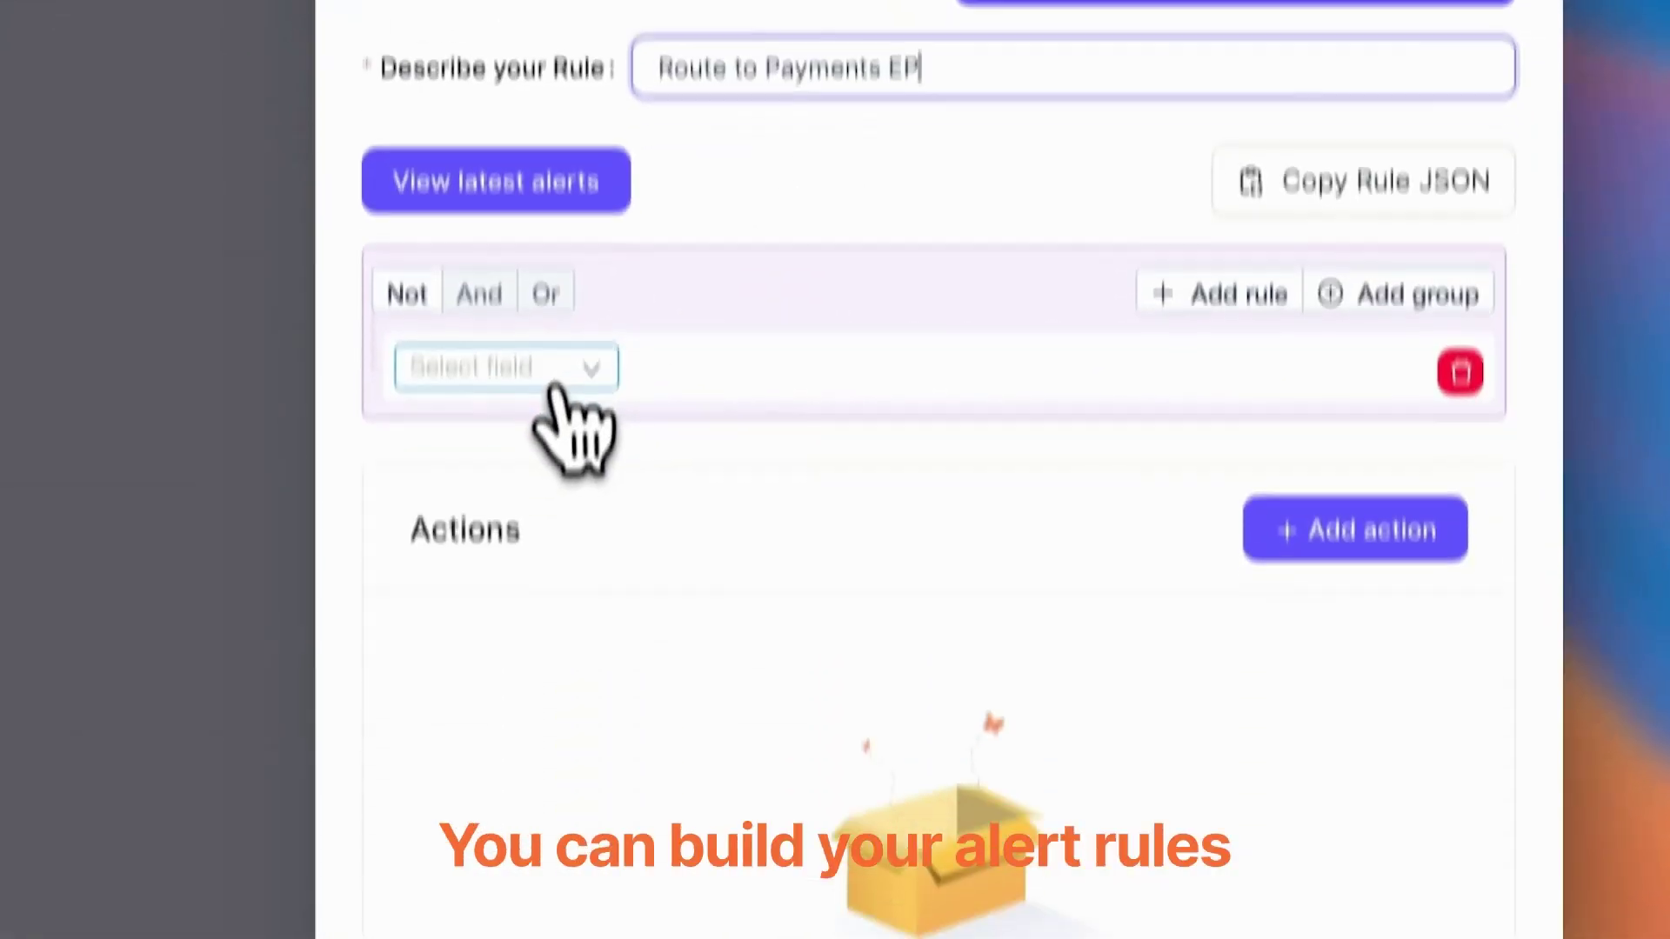
click(506, 655)
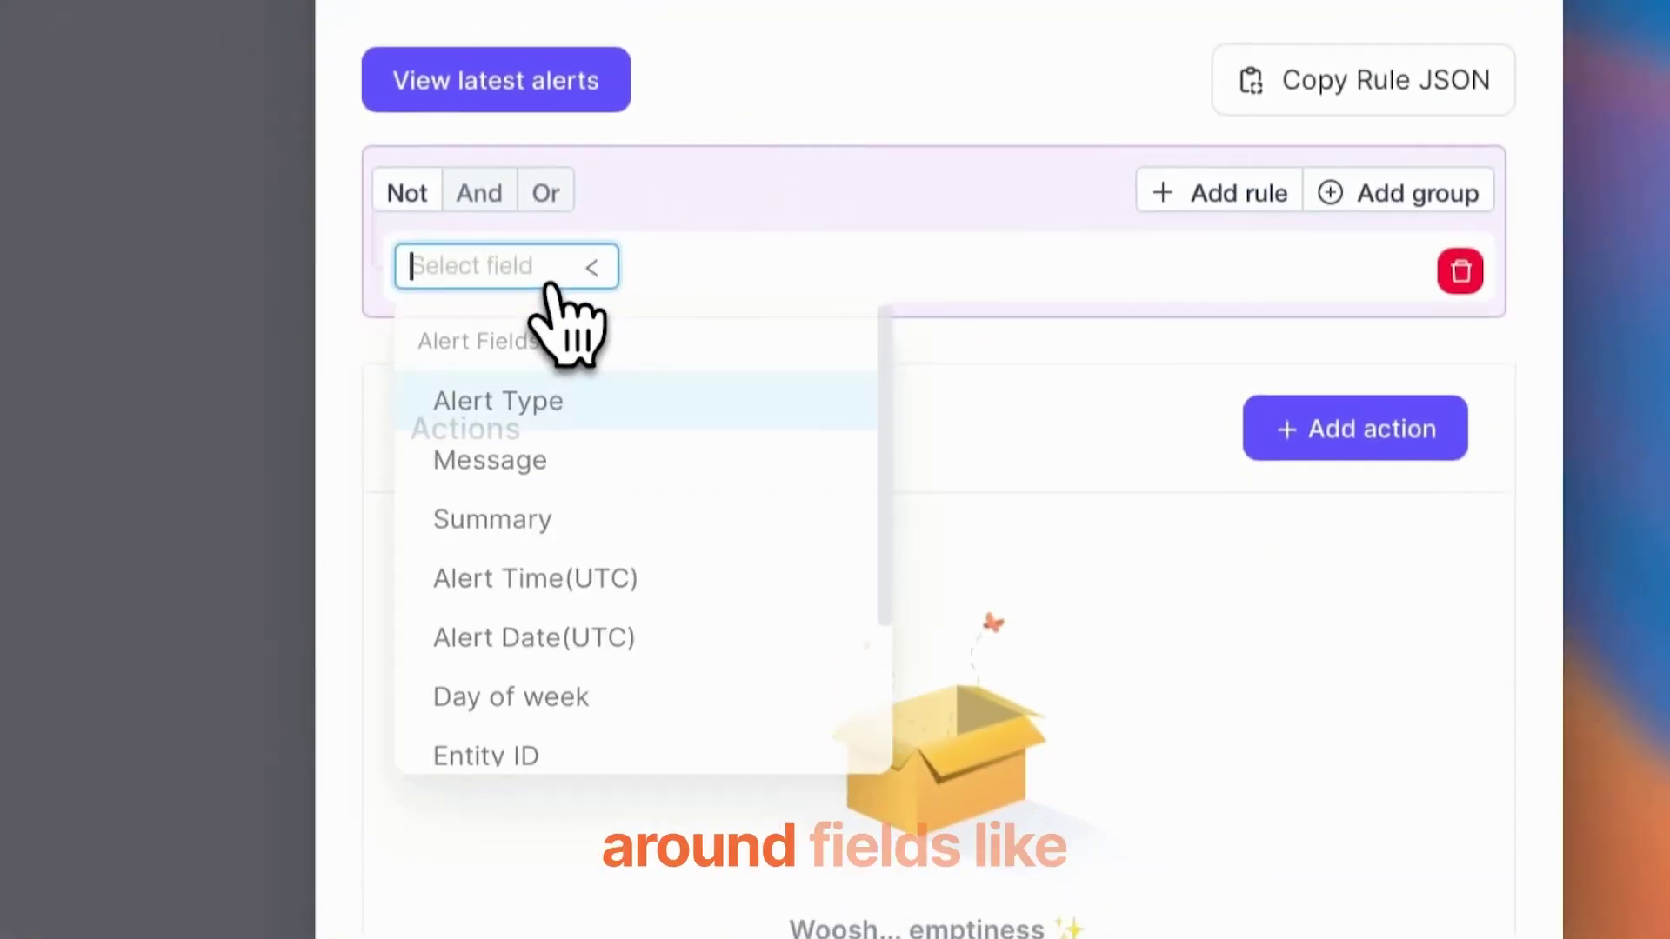
click(590, 459)
click(564, 255)
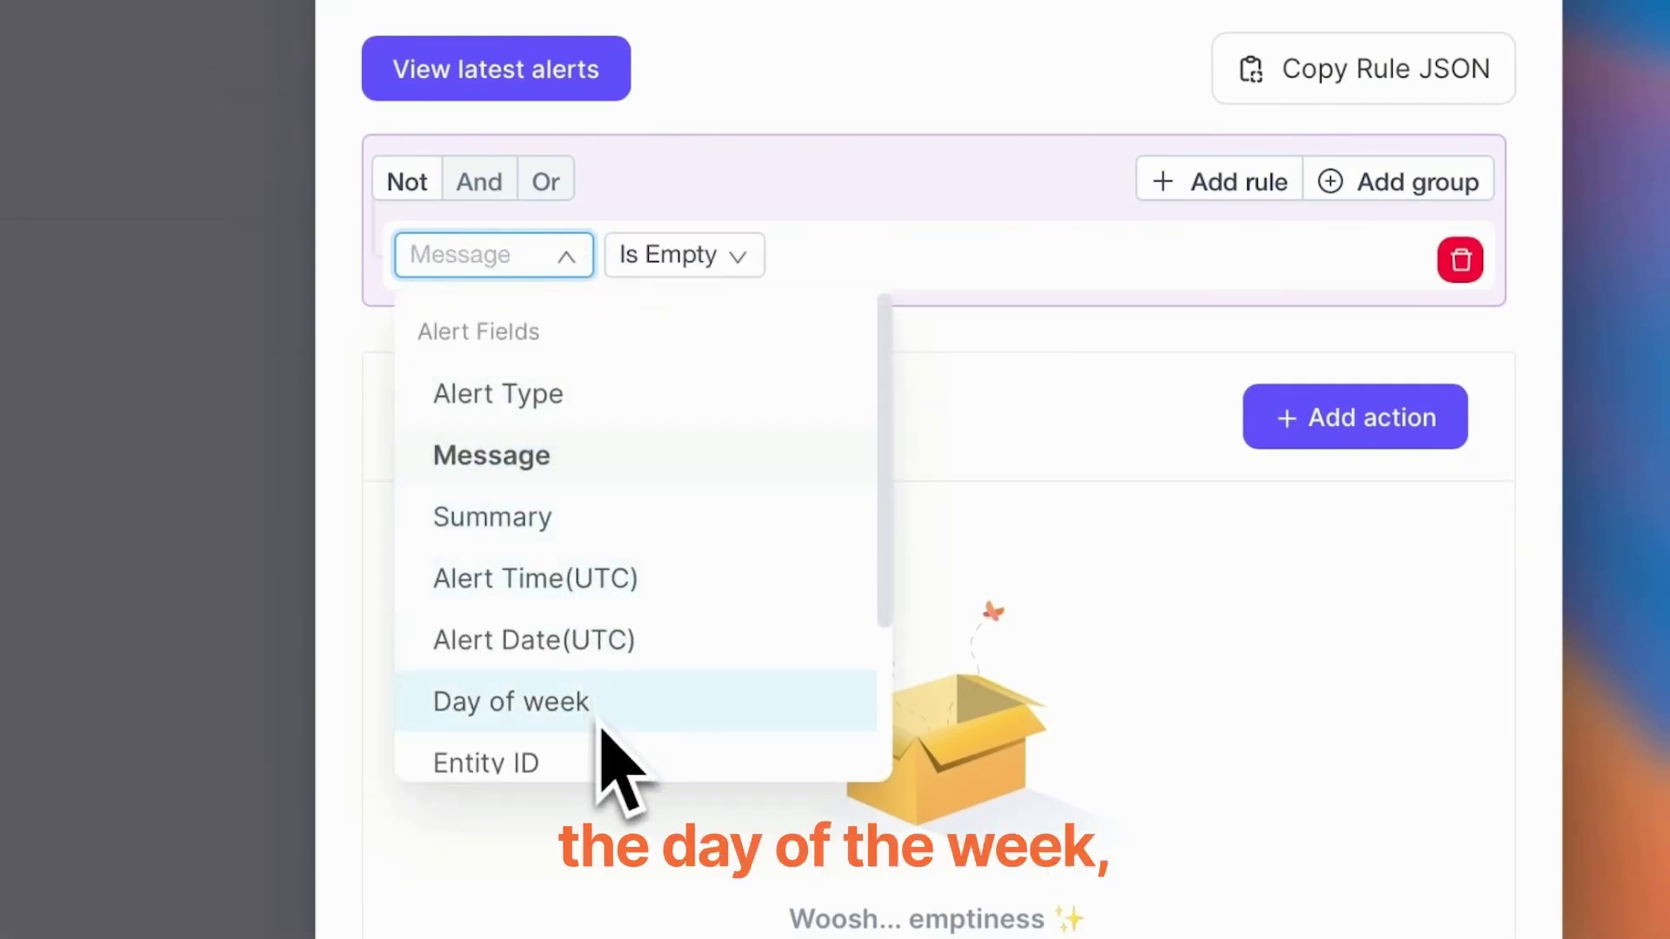
click(686, 257)
click(721, 579)
click(882, 256)
text(stripe)
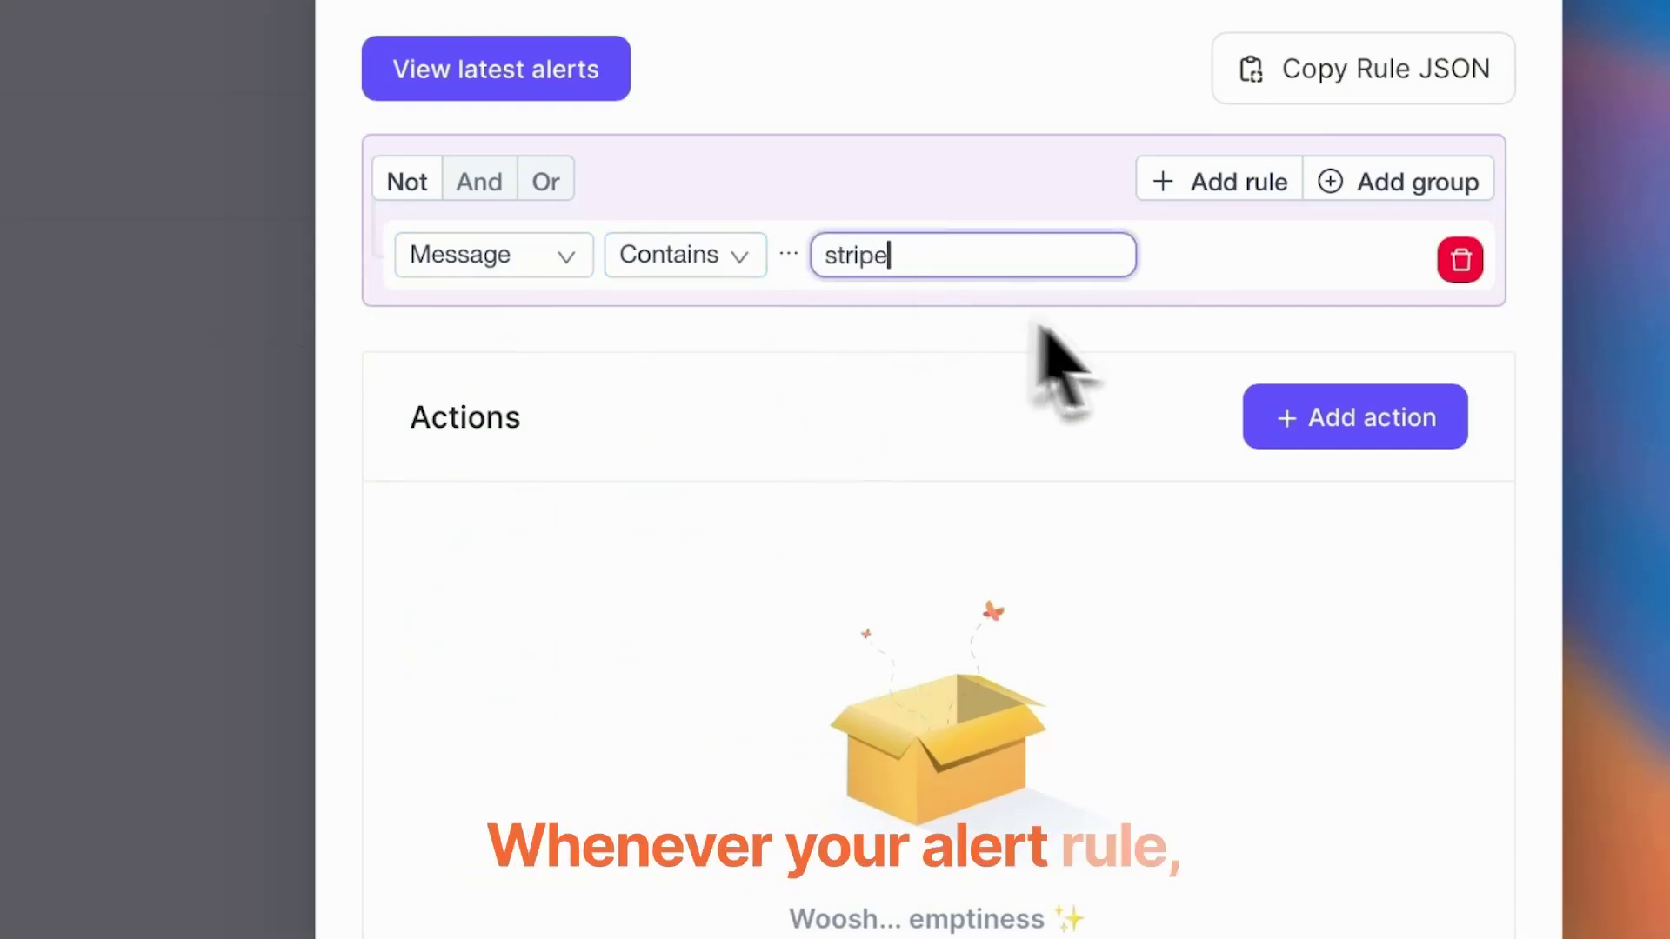
scroll(1054, 353, down, 1)
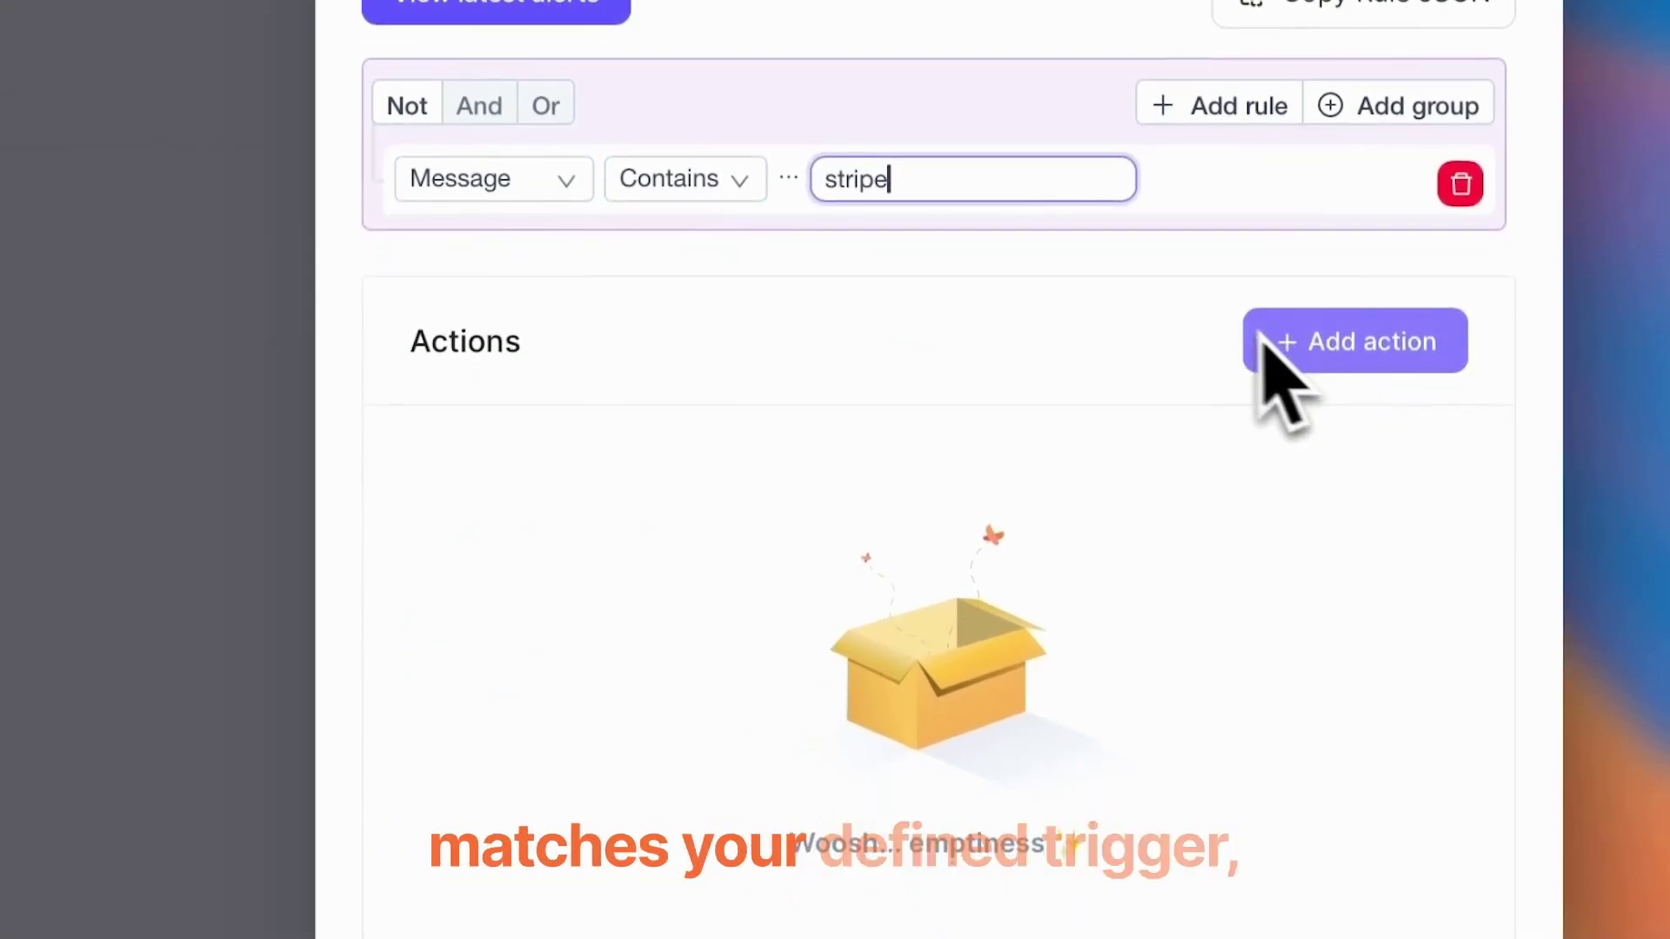
- Add a Route to Escalation Policy action targeting Payments On-call
click(1359, 354)
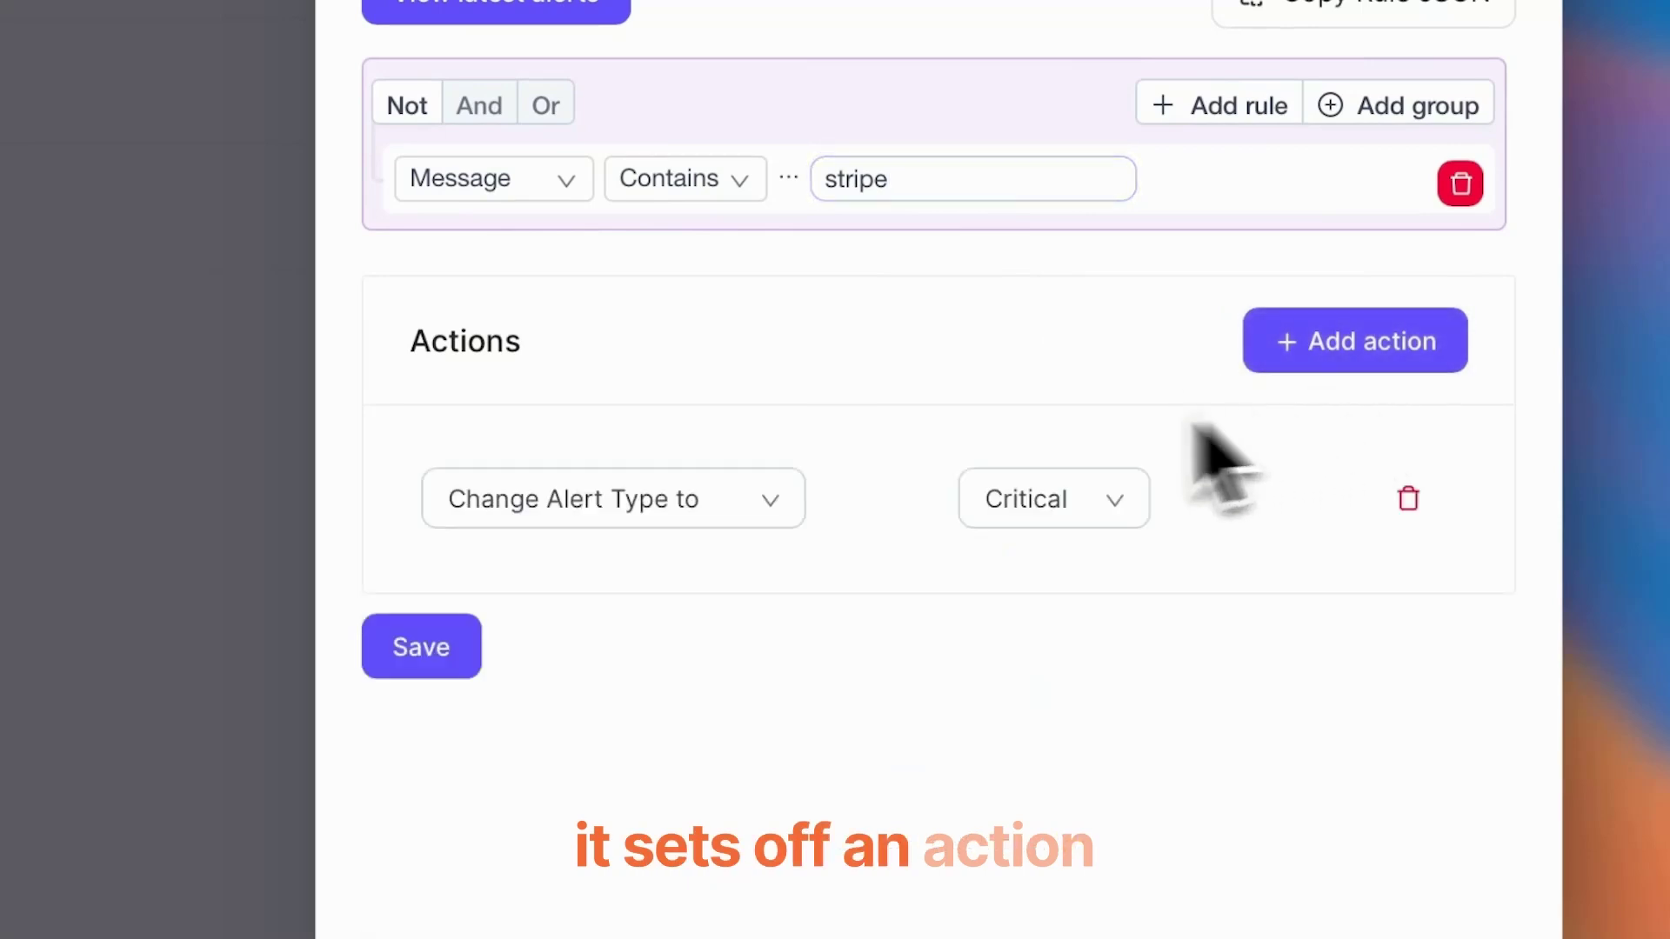
click(756, 506)
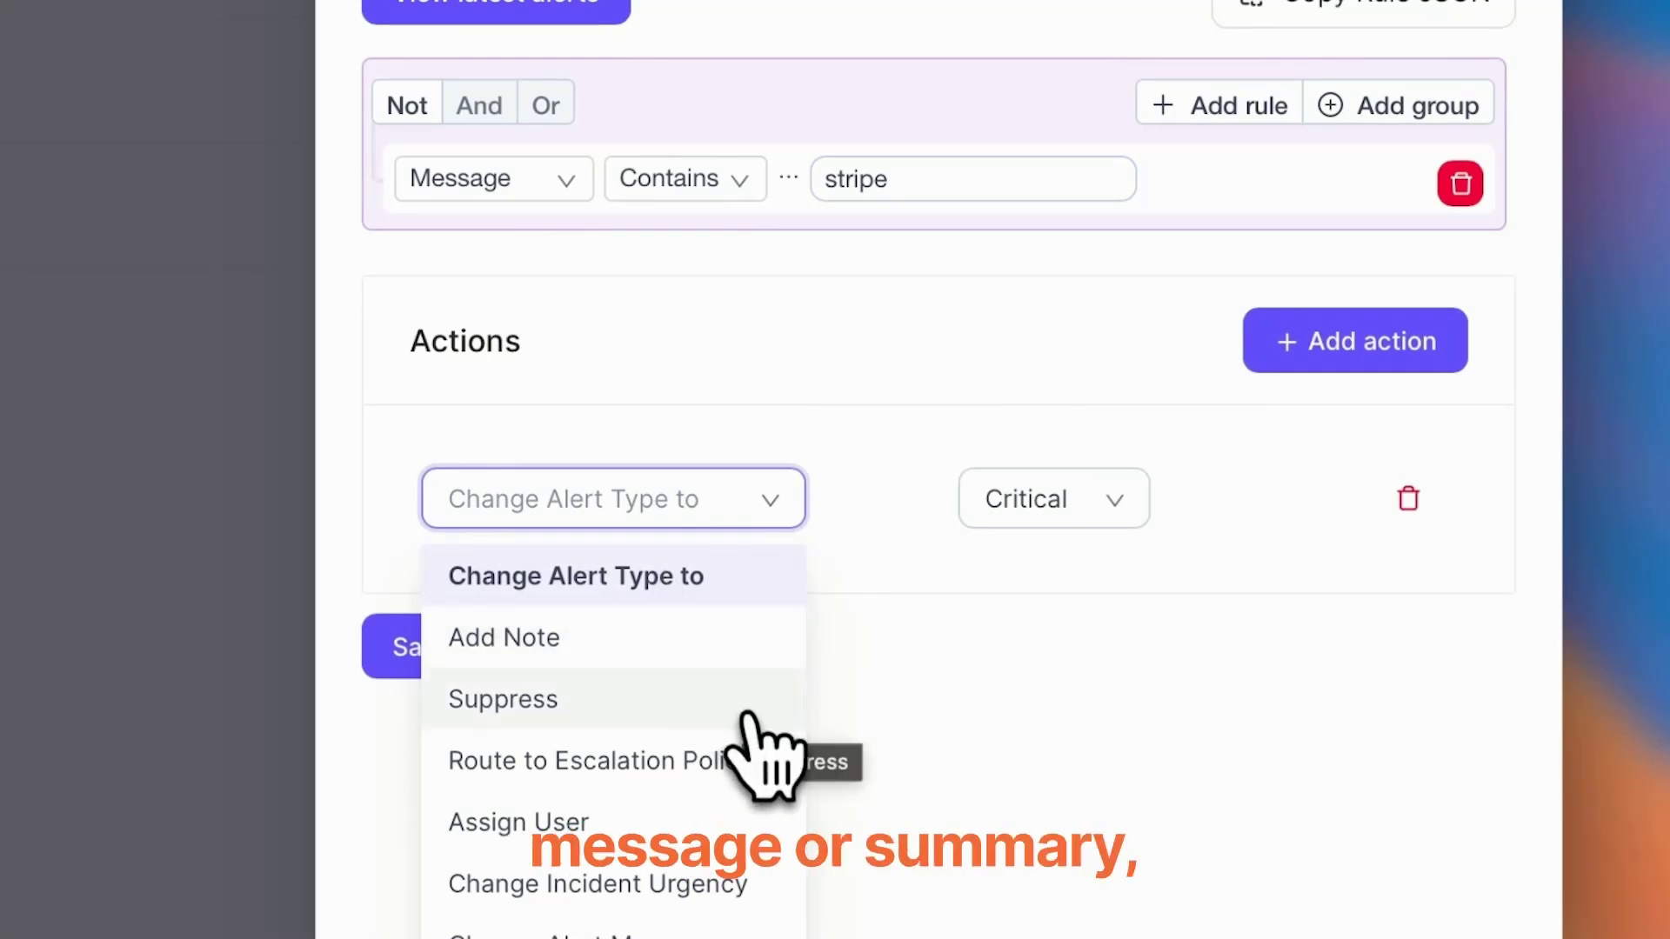
click(724, 761)
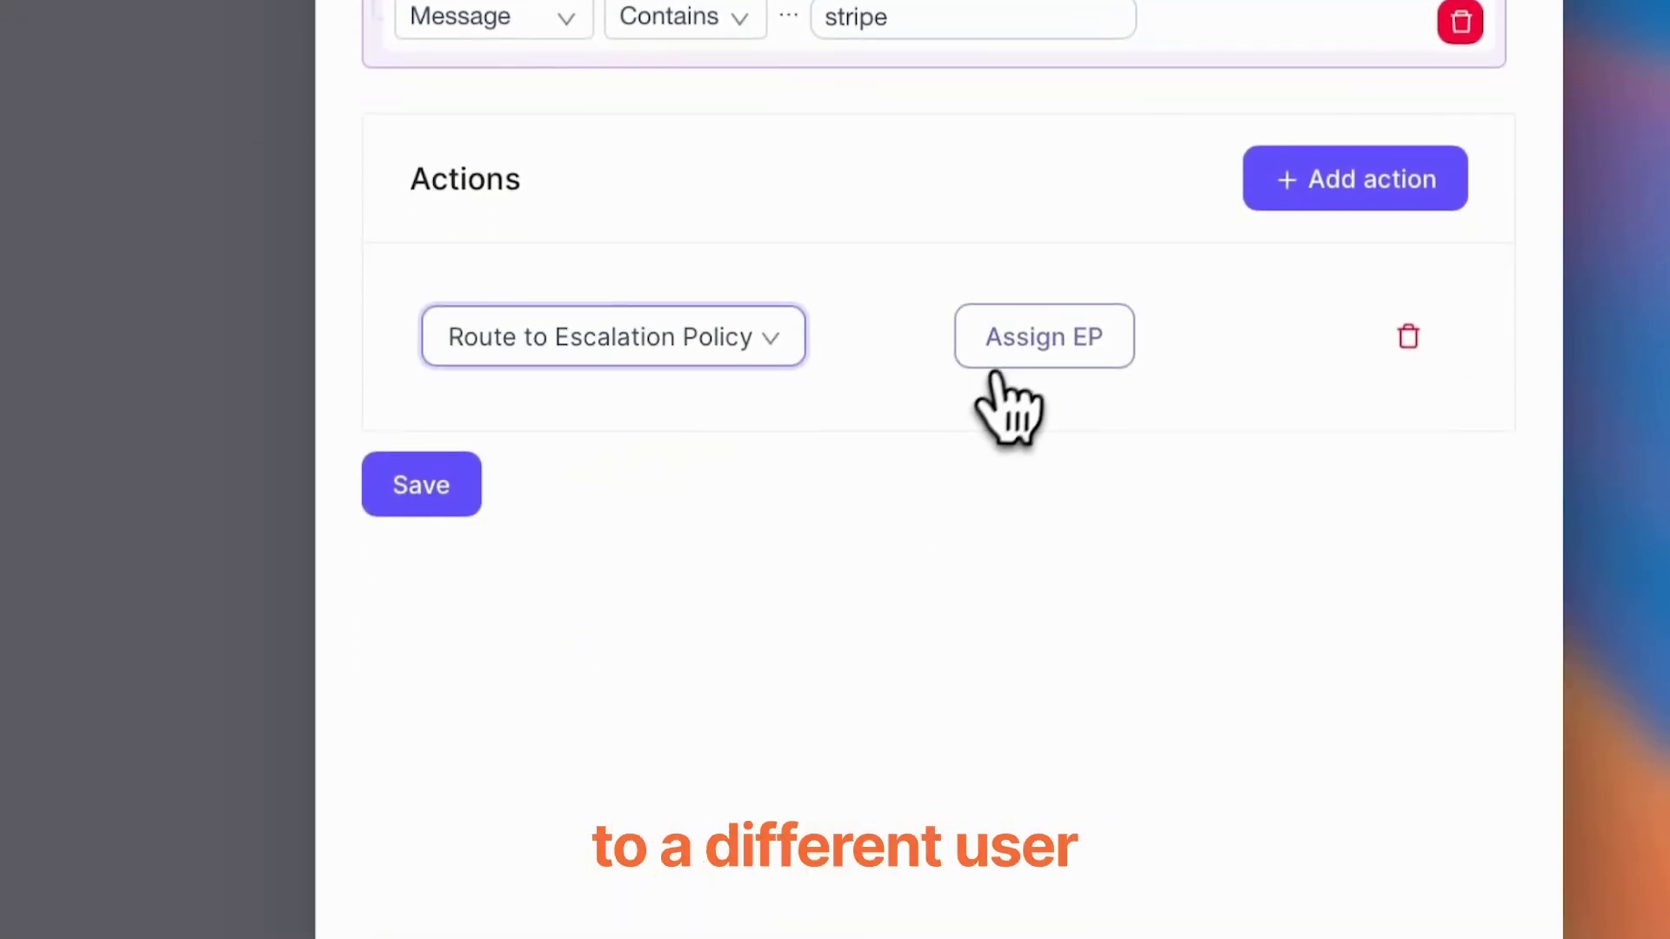
click(1004, 371)
click(538, 382)
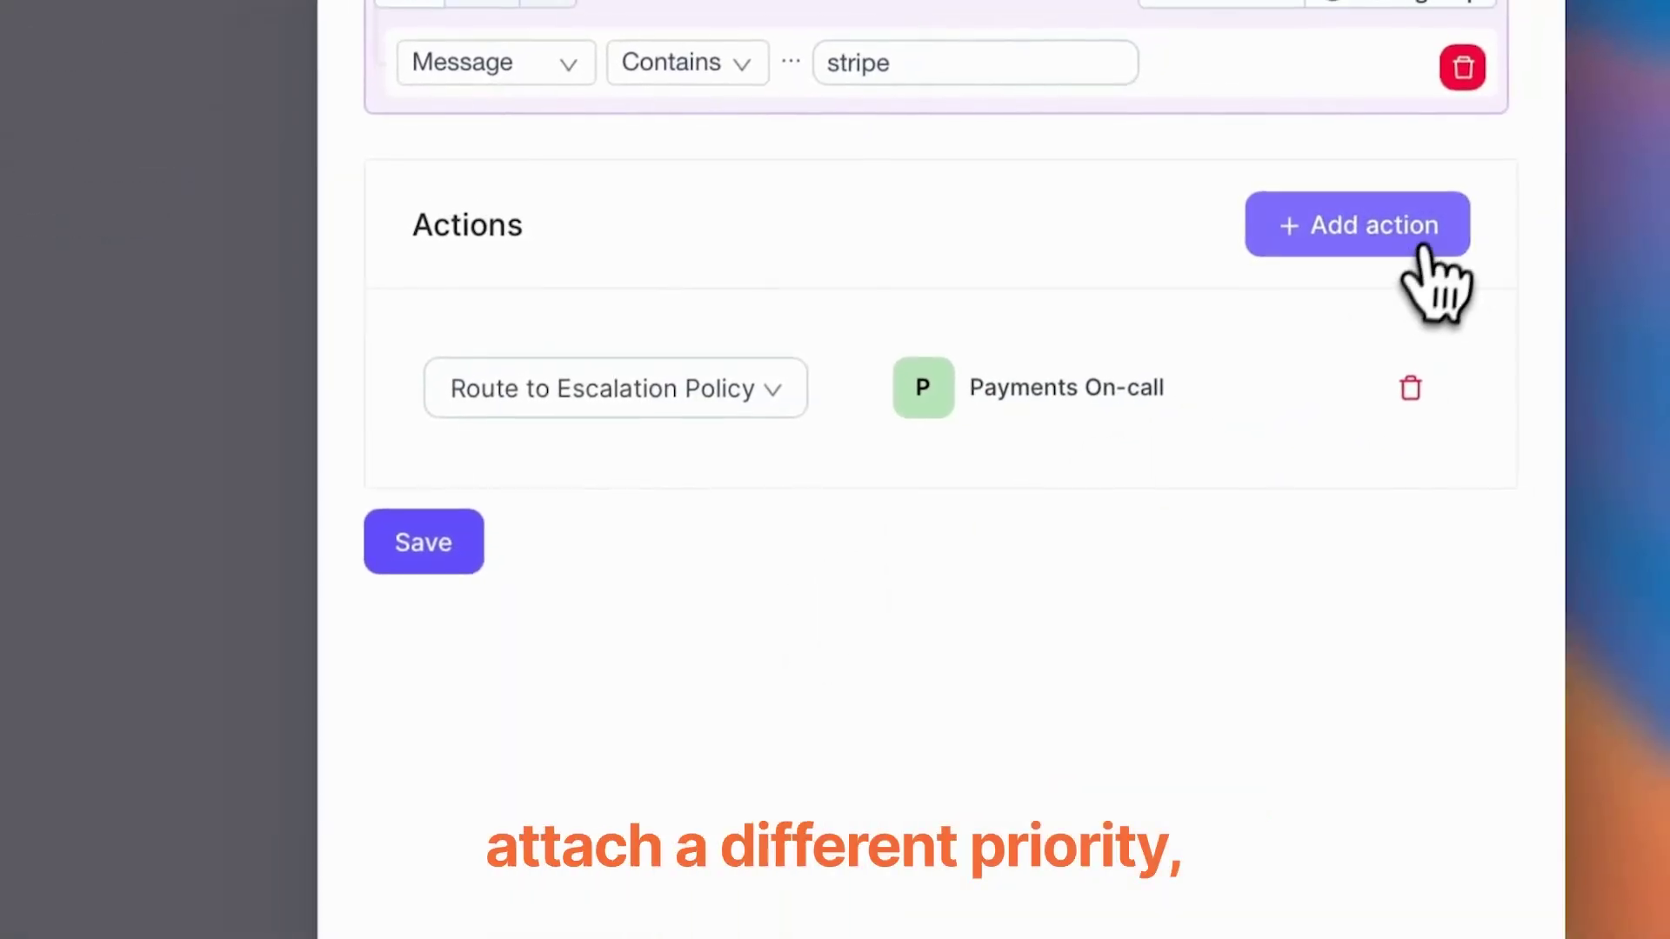
- Add a second action of type Assign Priority
click(1426, 249)
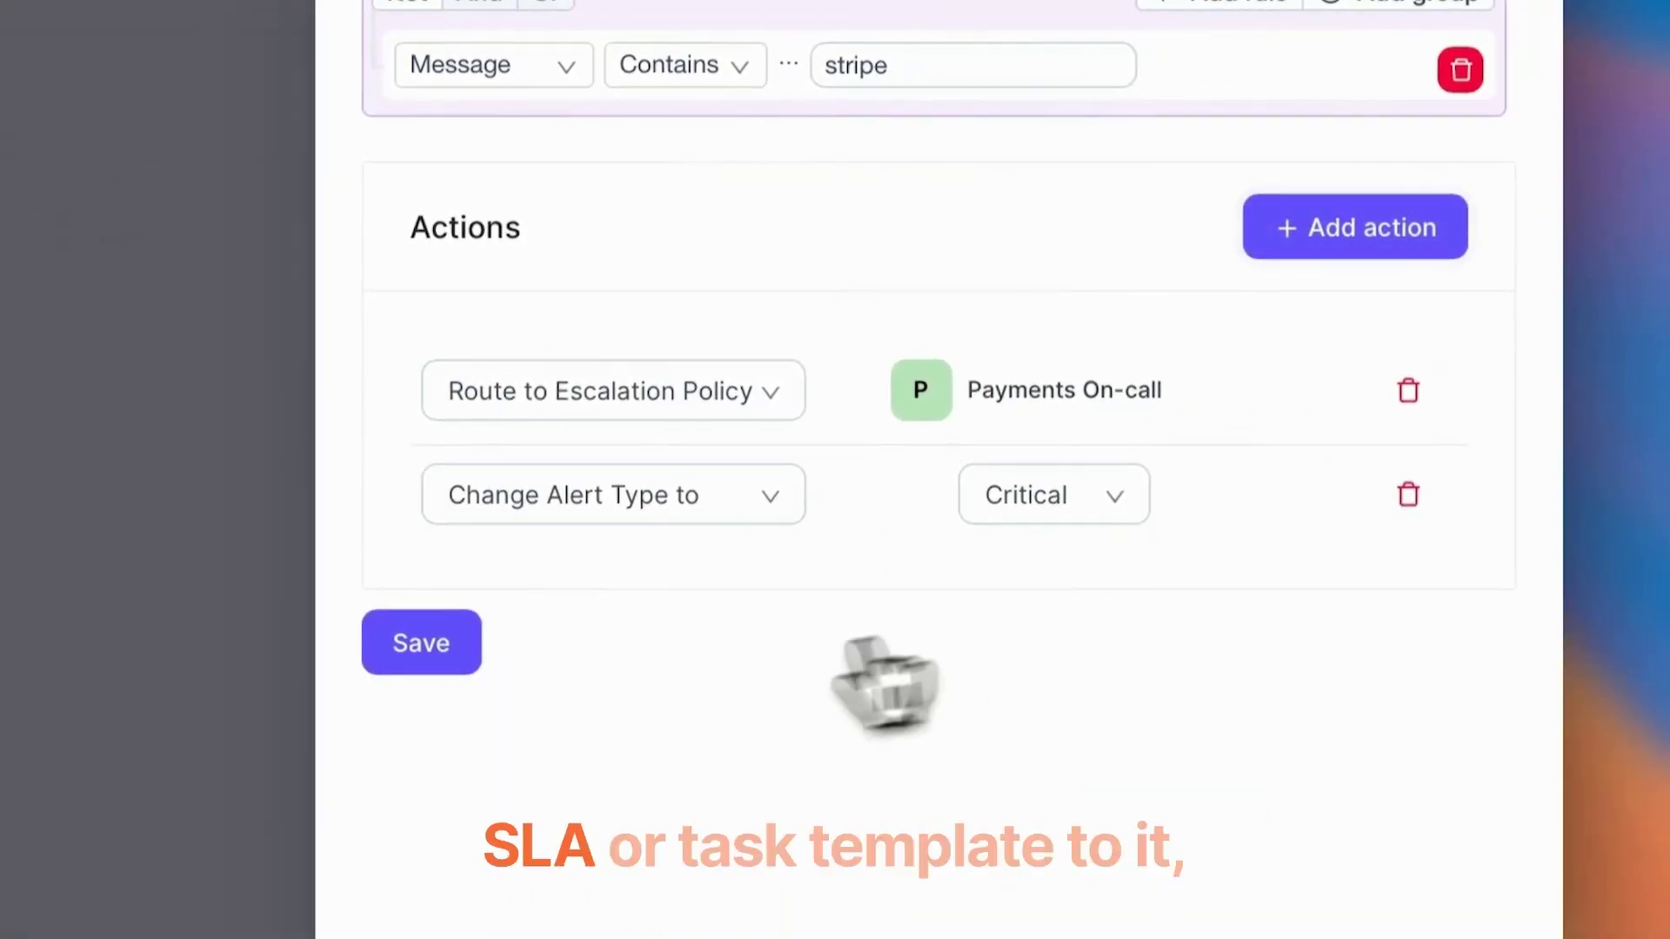
click(678, 442)
scroll(540, 704, down, 5)
click(581, 699)
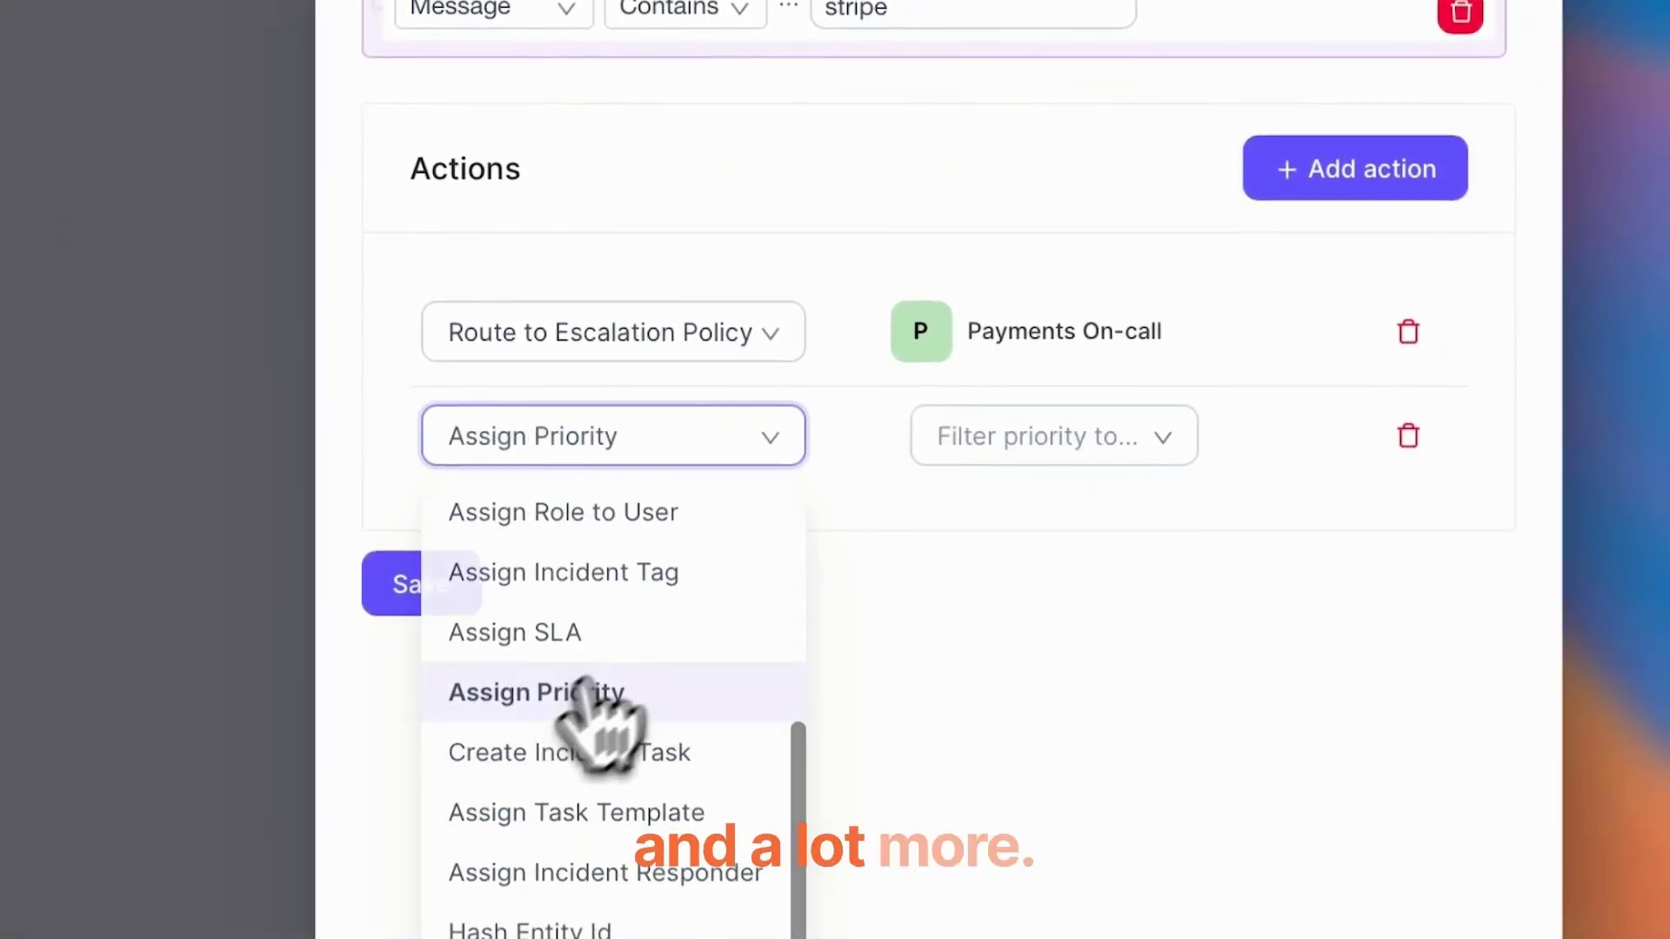
click(1000, 438)
- Set the priority to P0 and make the nested condition a Payload value match on $.service
click(1011, 523)
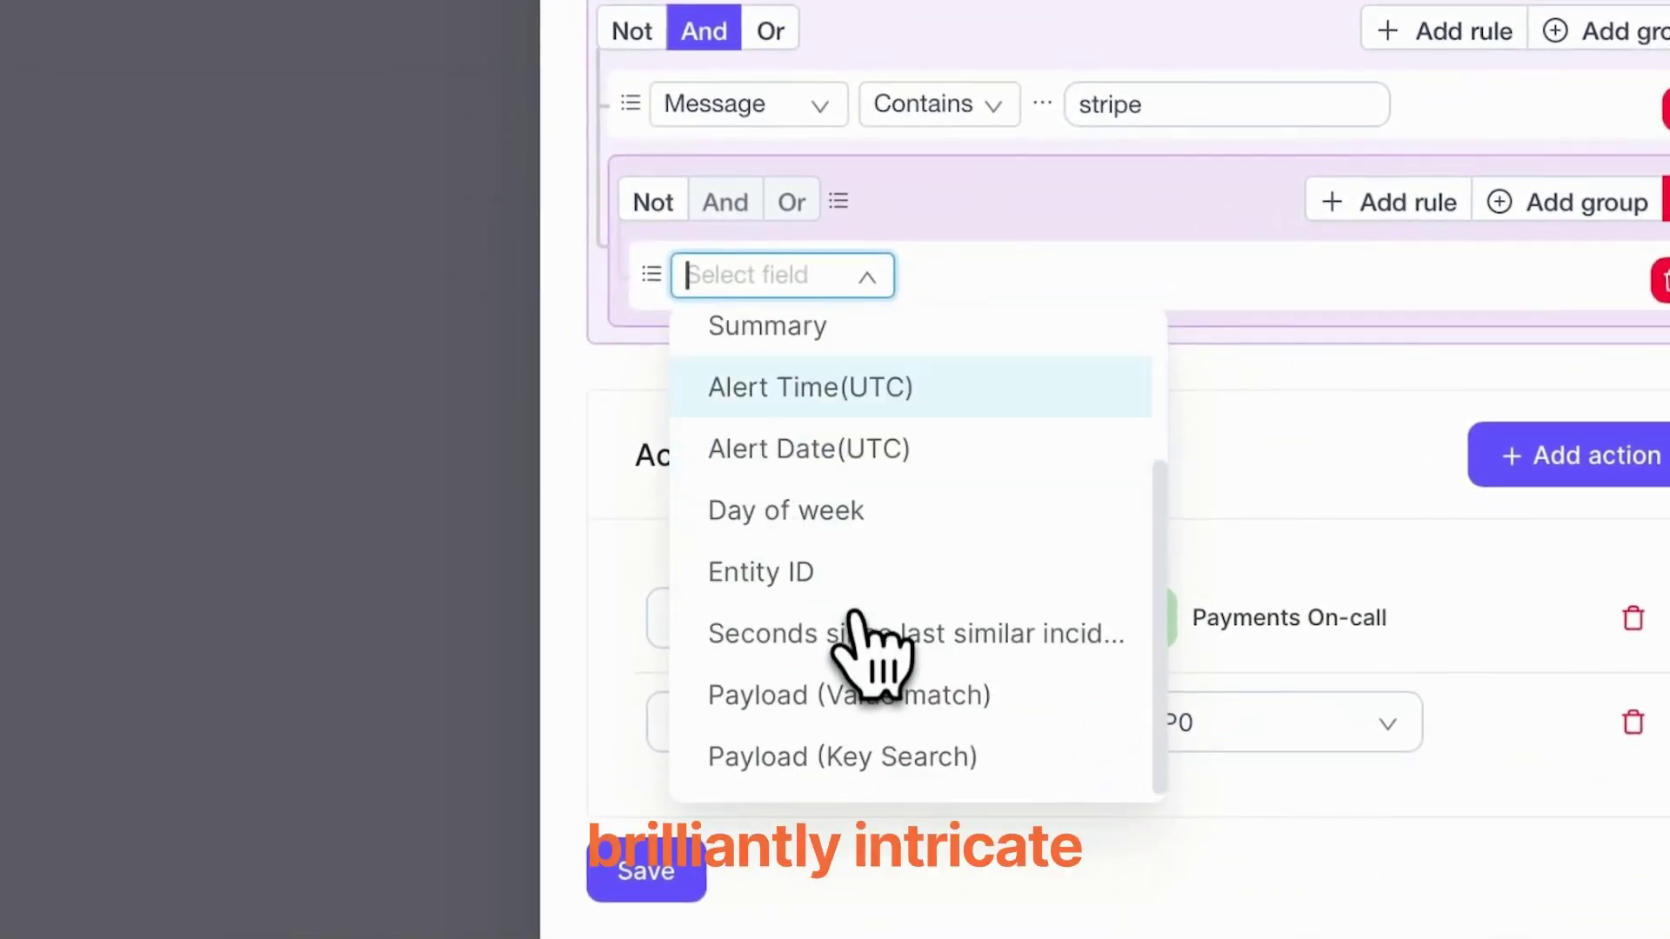
click(869, 708)
click(783, 428)
text($.service)
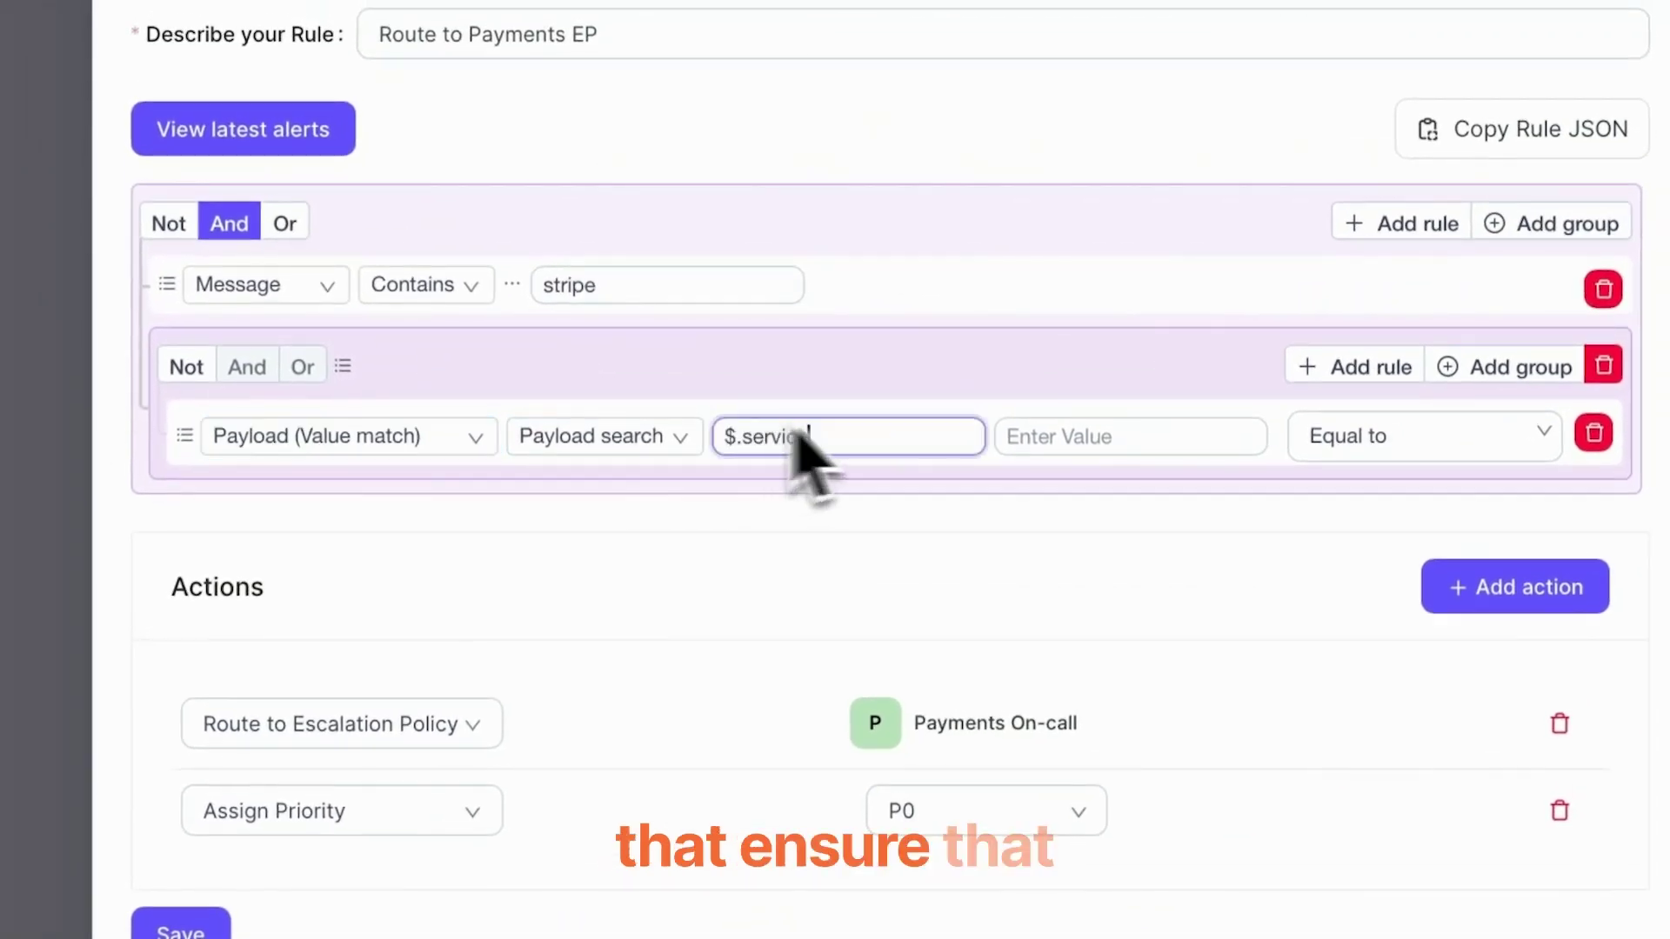